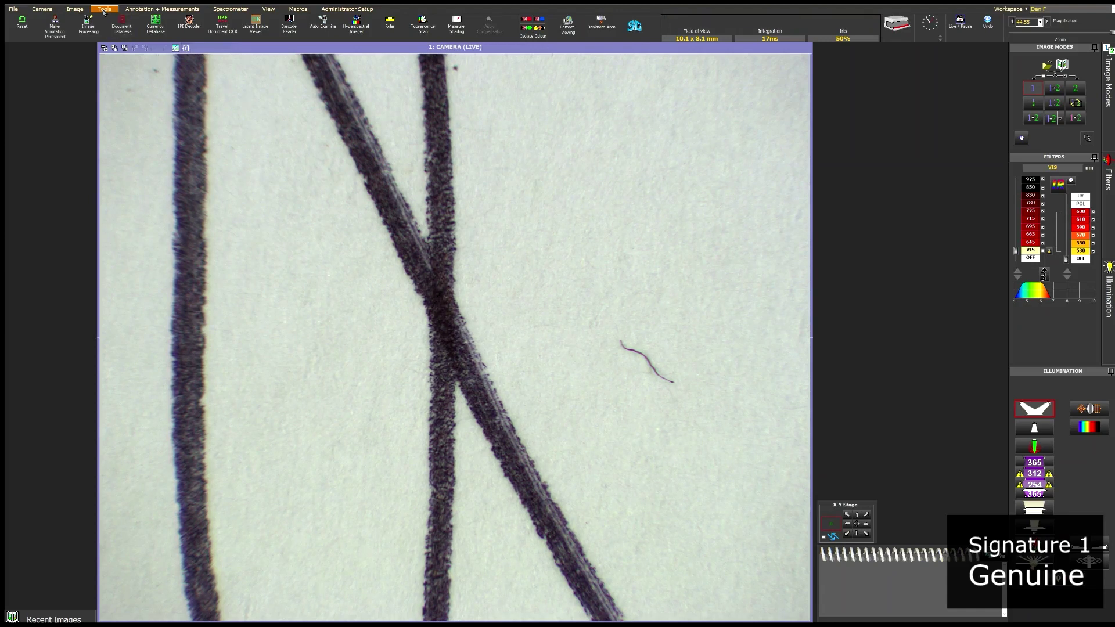
Capture a 3D image set of the genuine stroke crossing and save it into a new sample folder
click(643, 33)
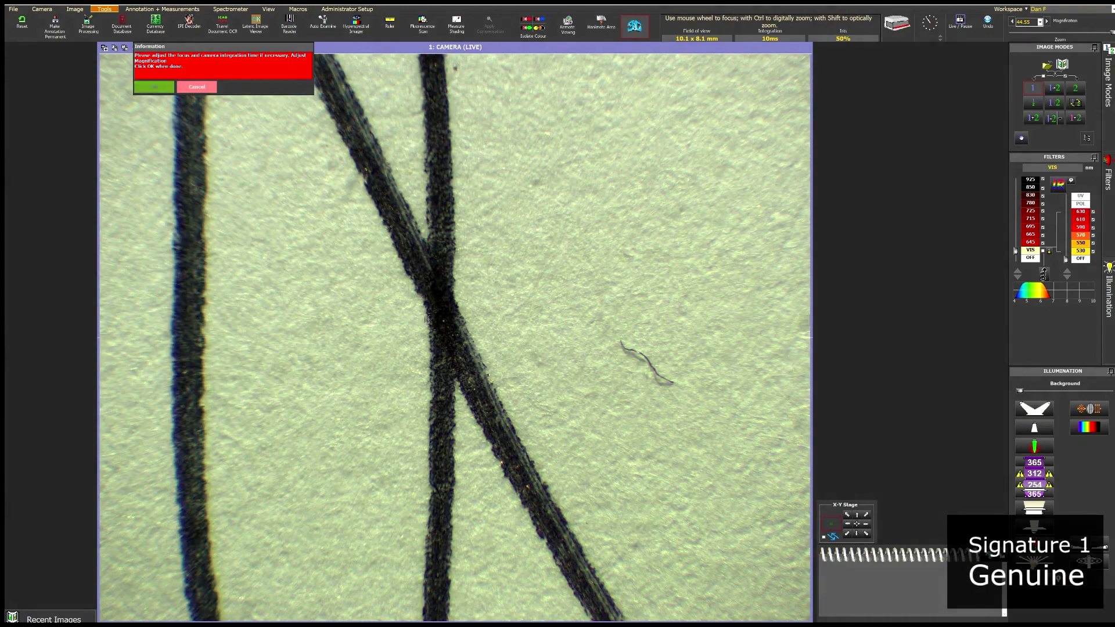
scroll(449, 306, up, 1)
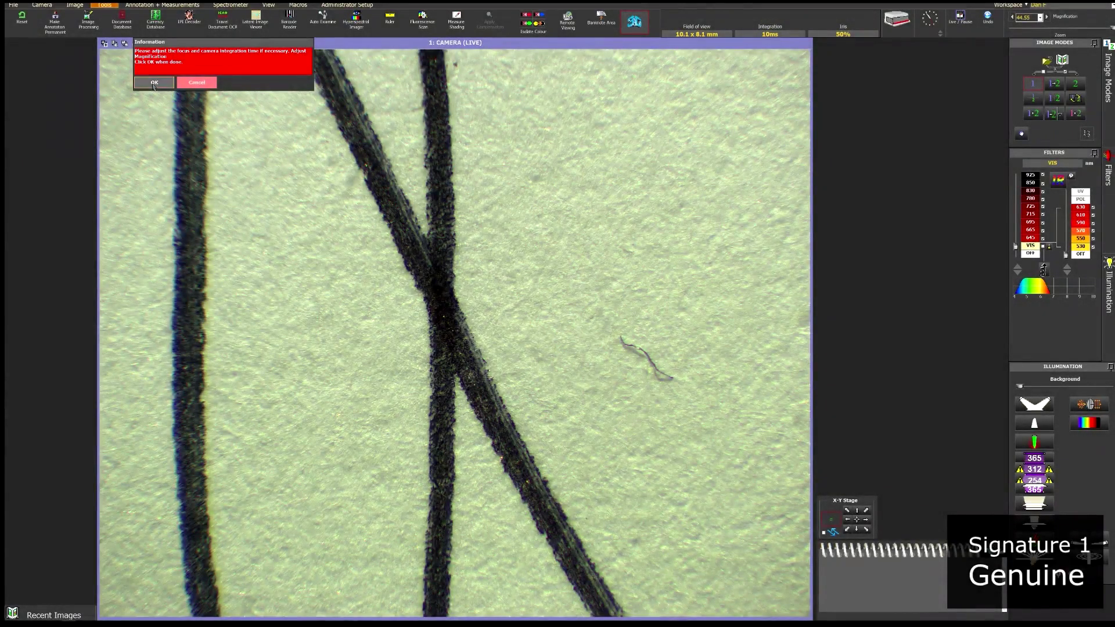
click(154, 83)
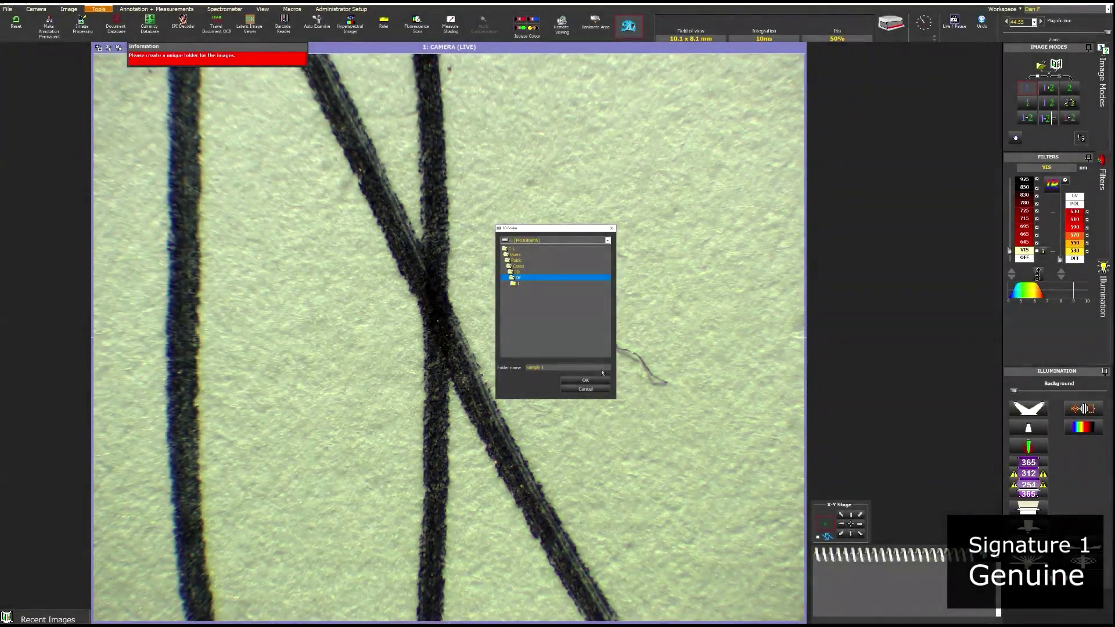
click(606, 382)
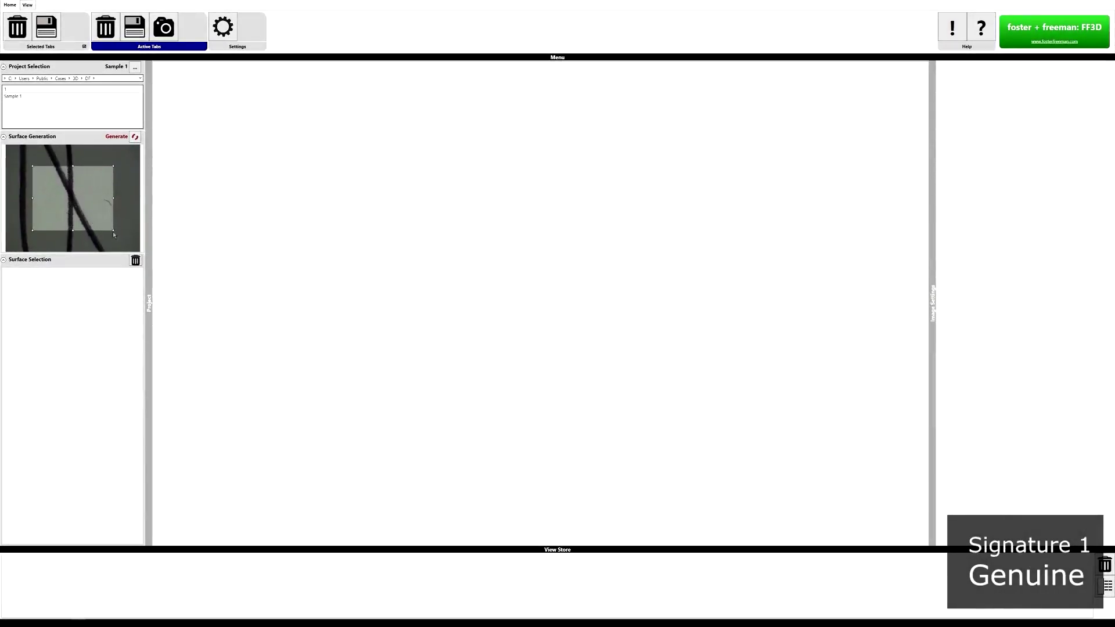
Shrink the surface selection from both corners to a tight area around the stroke crossing
drag(113, 231, 101, 222)
drag(33, 163, 41, 170)
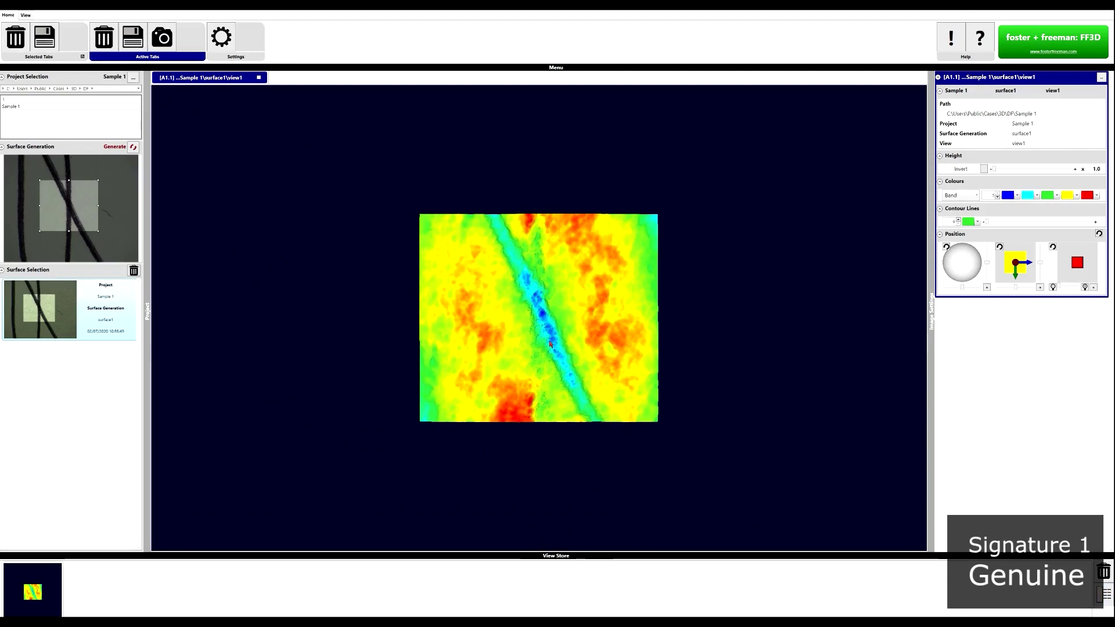
Zoom in and tilt surface1 into a perspective view
scroll(554, 354, up, 5)
scroll(549, 344, up, 10)
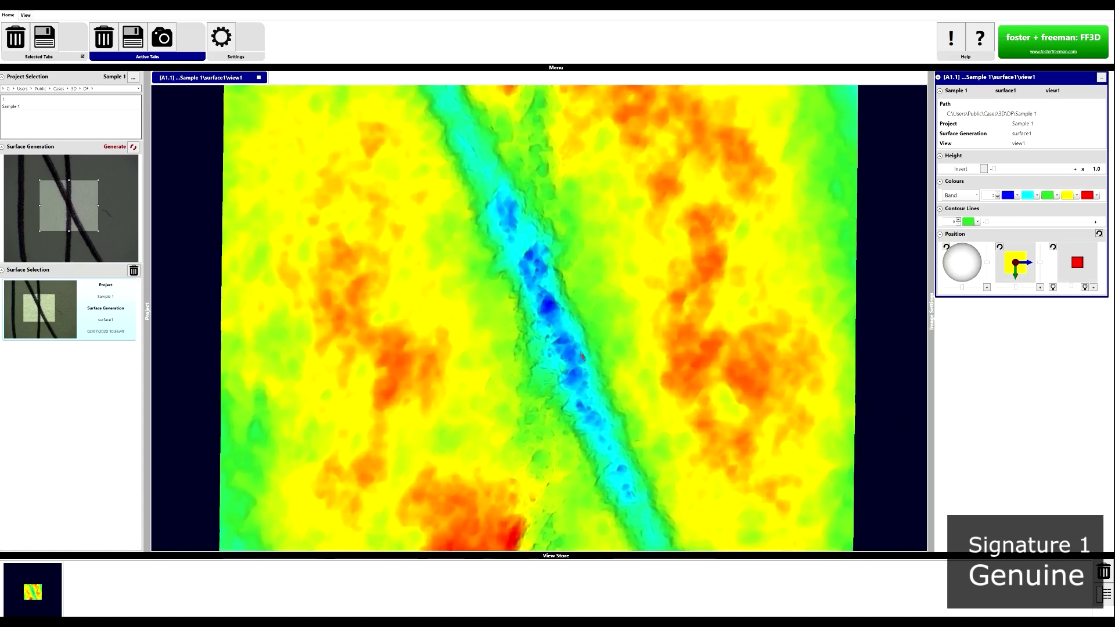
drag(582, 356, 587, 292)
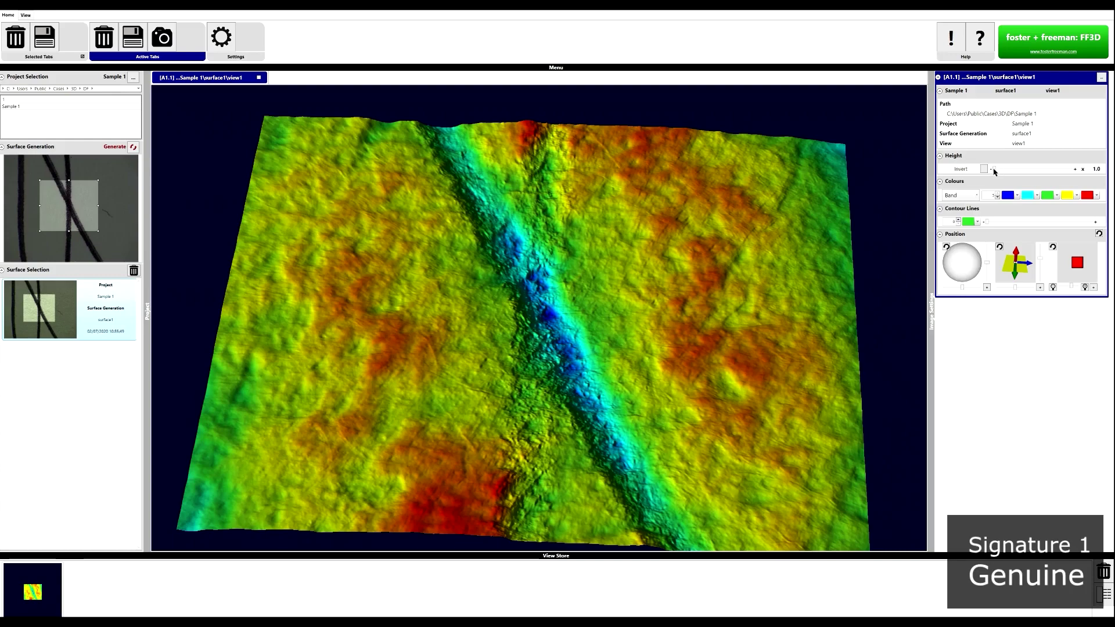
Raise the height to 1.8× and invert it so the stroke becomes a red ridge, then rotate the view
drag(994, 169, 997, 170)
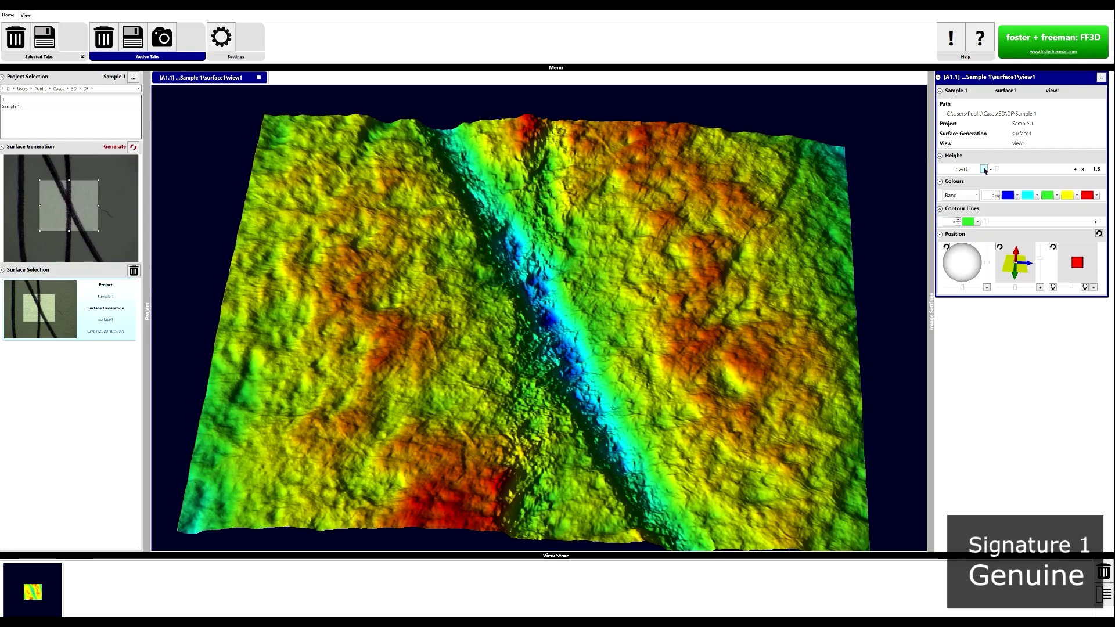
click(984, 169)
drag(507, 389, 570, 162)
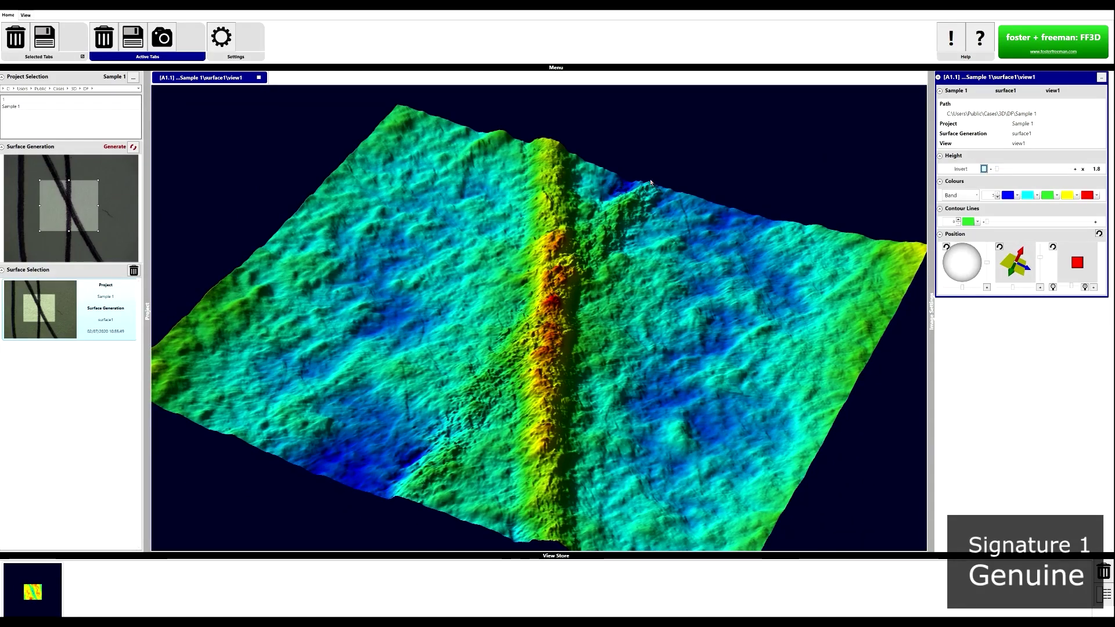
Rotate the ridge diagonally and colour the genuine surface with the photographed image
drag(589, 318, 826, 264)
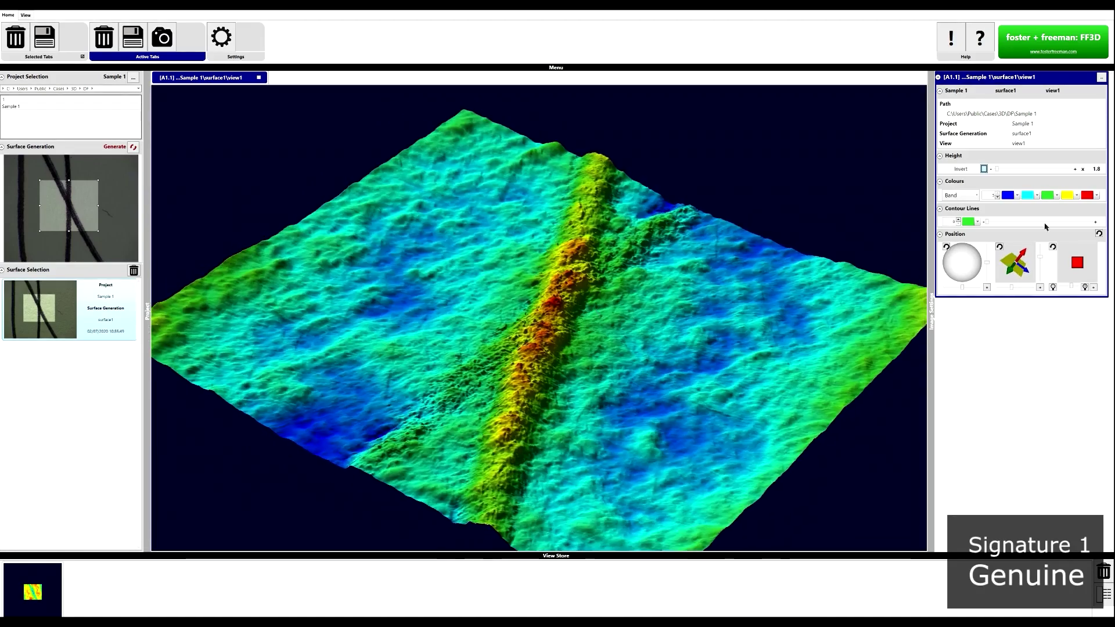
click(969, 195)
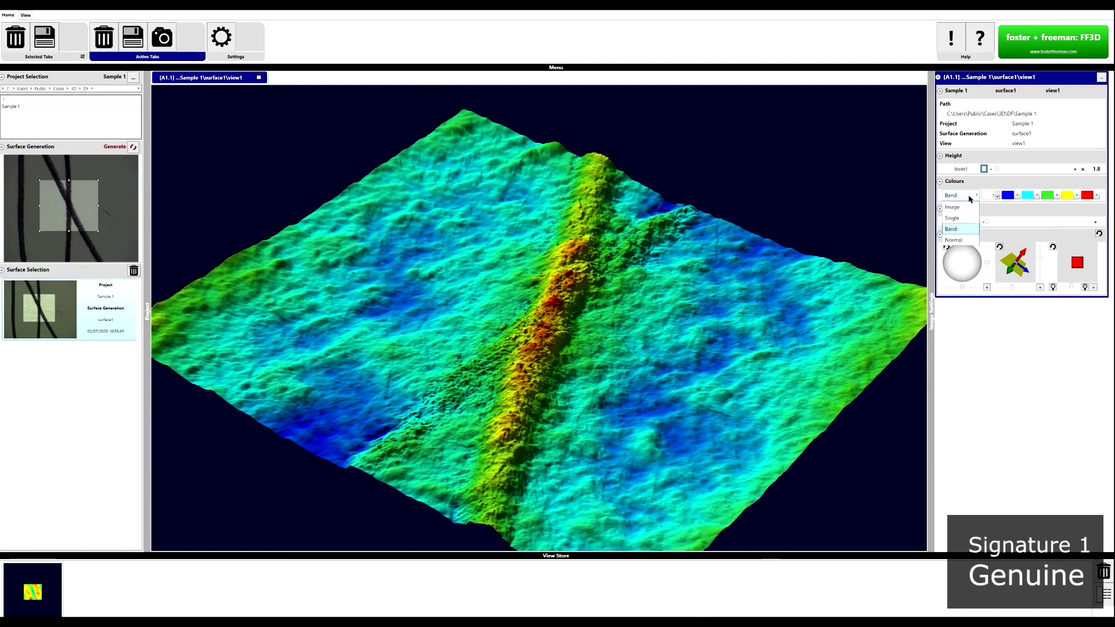
click(952, 208)
mouse_move(572, 369)
mouse_down()
mouse_move(587, 376)
mouse_move(573, 381)
mouse_up()
Try Single colouring, turn Invert off, return to Band colours, and adjust the lighting direction
click(970, 198)
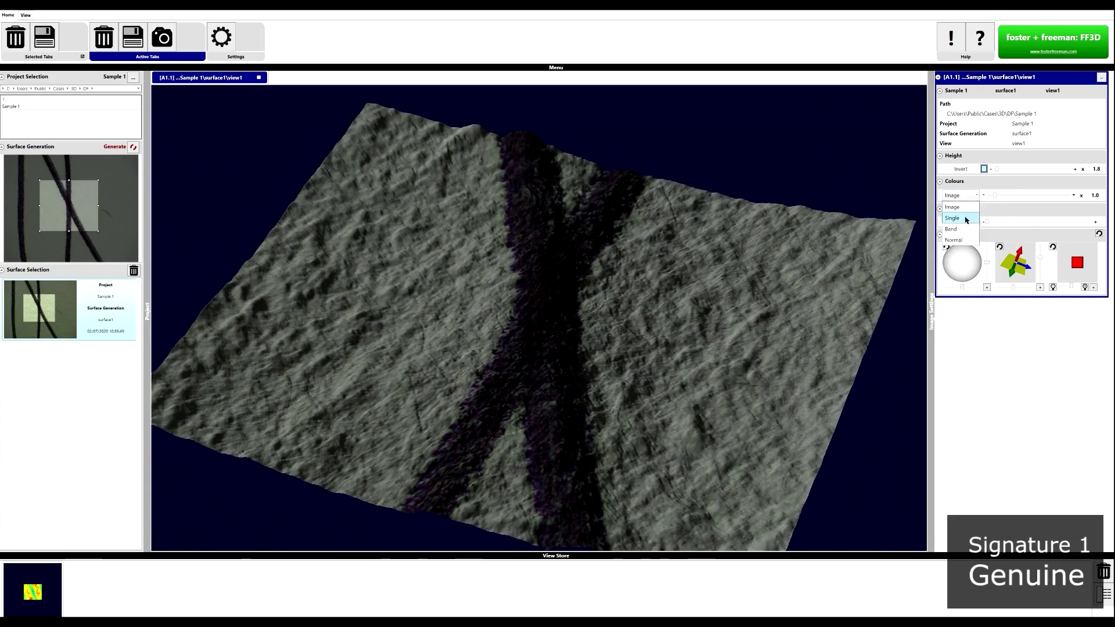
click(966, 219)
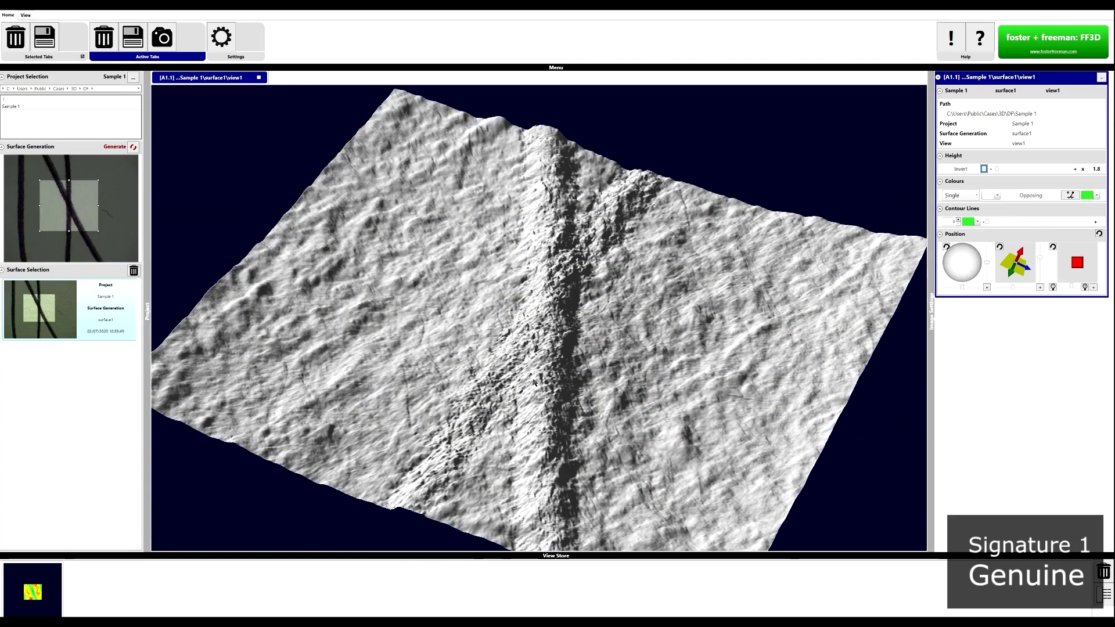
click(984, 169)
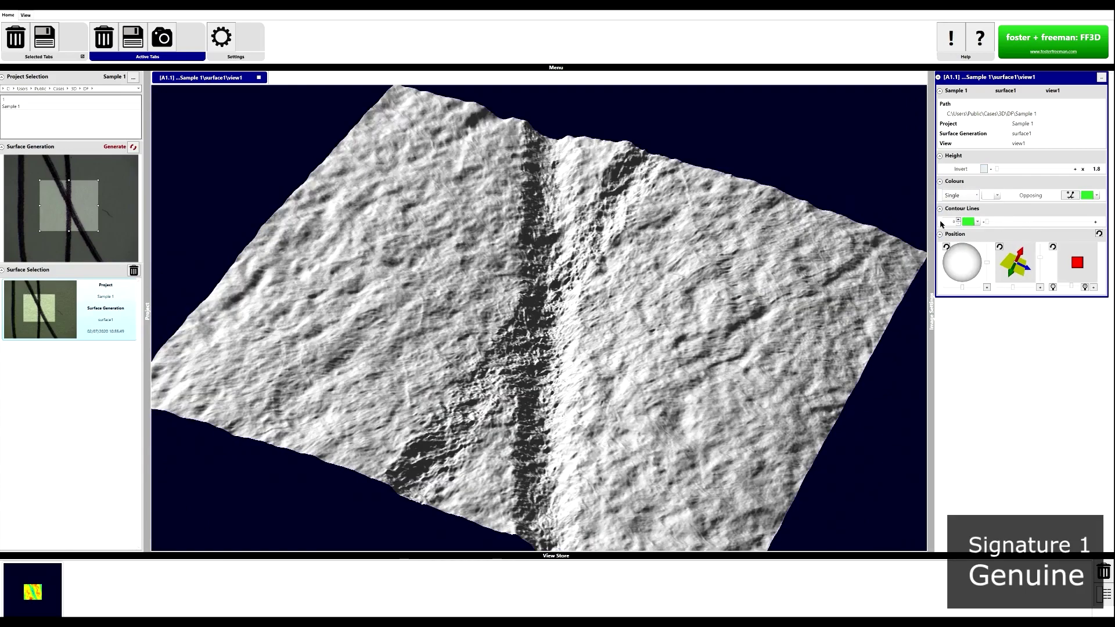
click(963, 196)
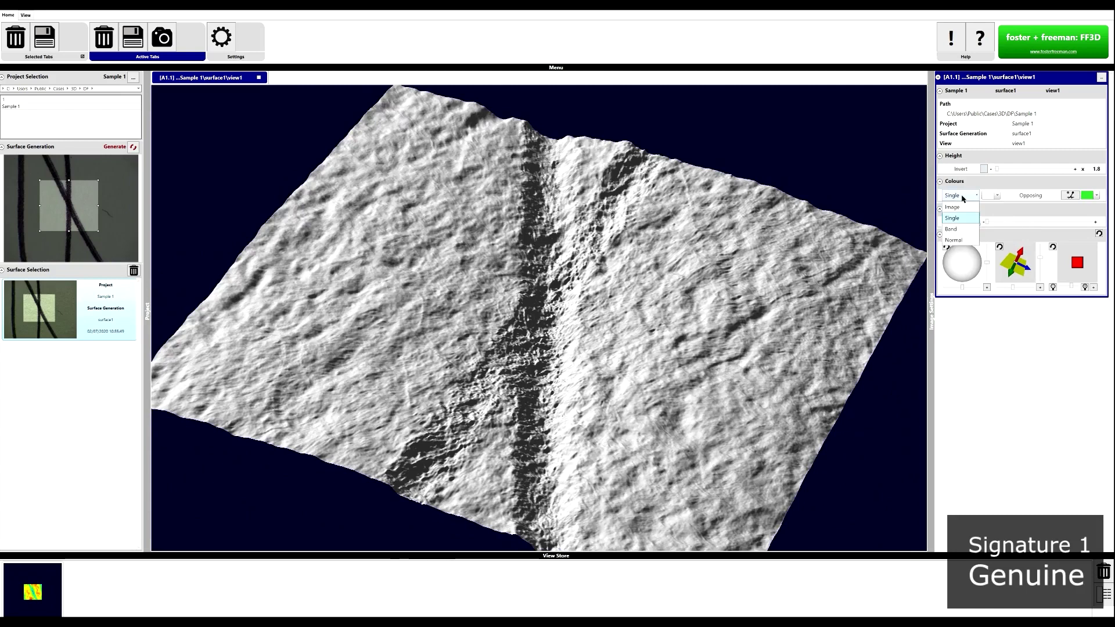
click(961, 230)
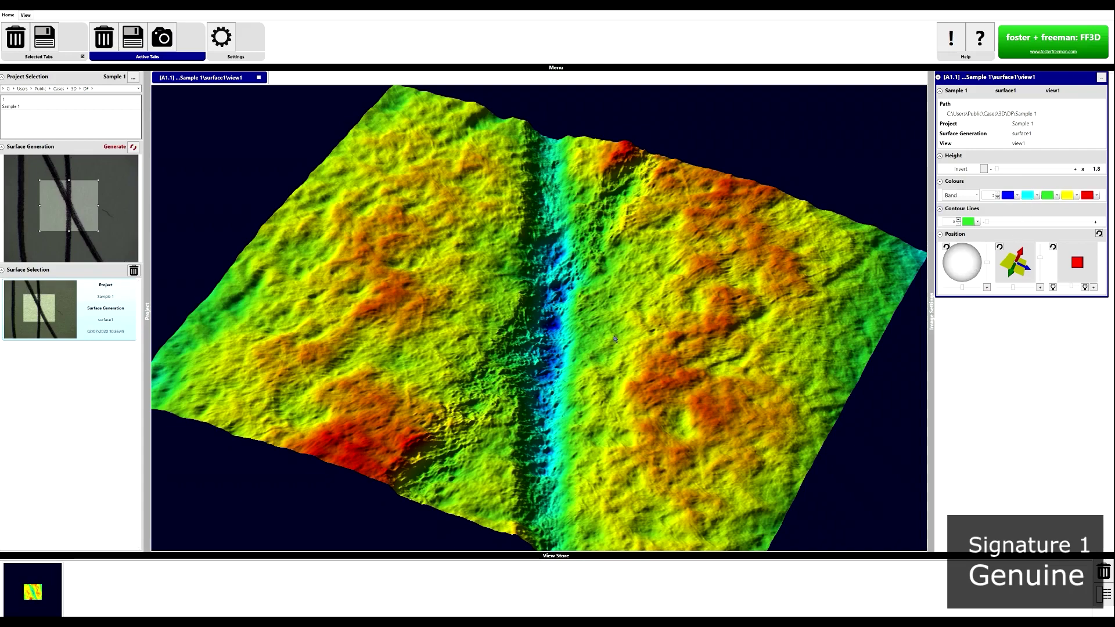
drag(619, 397, 575, 360)
mouse_move(962, 267)
mouse_down()
mouse_move(976, 261)
mouse_move(953, 258)
mouse_move(969, 251)
mouse_move(972, 269)
mouse_move(960, 277)
mouse_move(949, 253)
mouse_up()
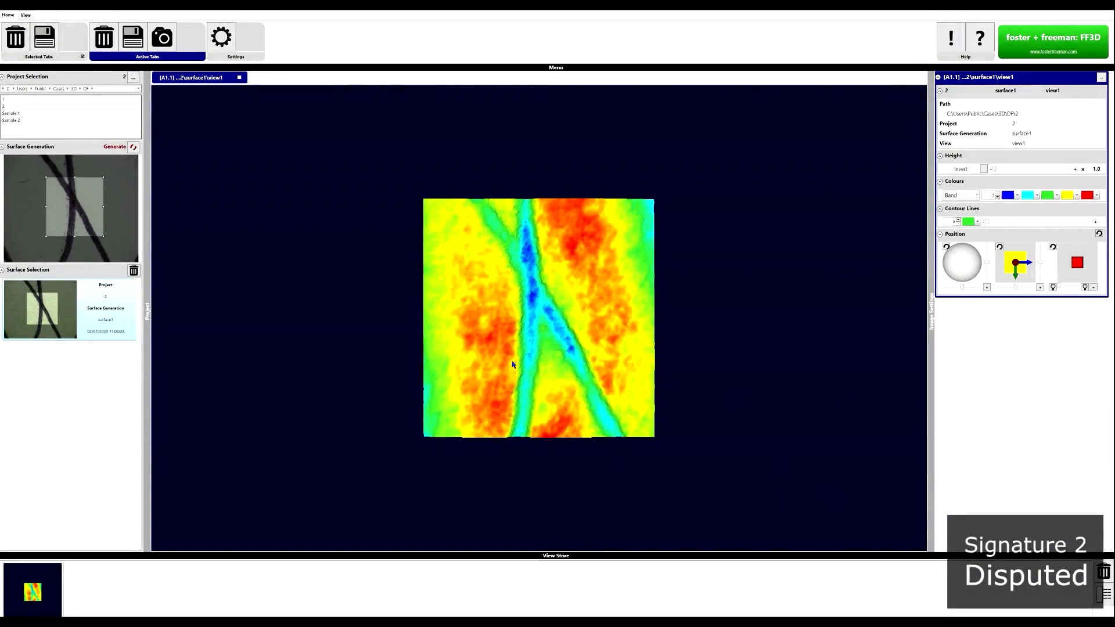
Zoom in and tilt the disputed surface into a steep perspective, rotating it slightly clockwise
scroll(489, 335, up, 5)
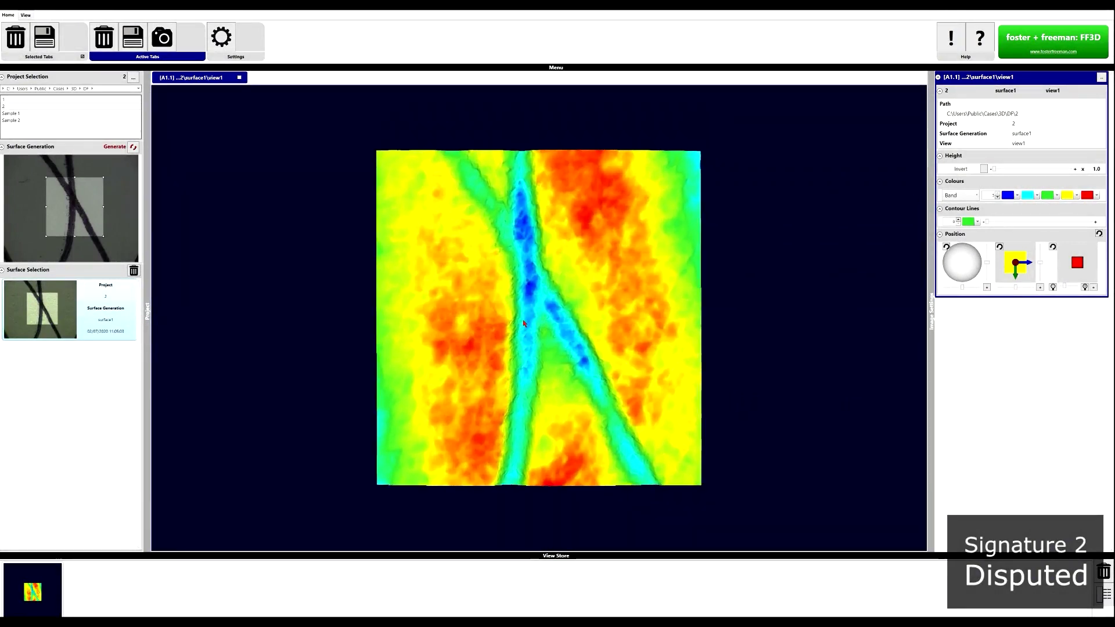
drag(518, 351, 521, 312)
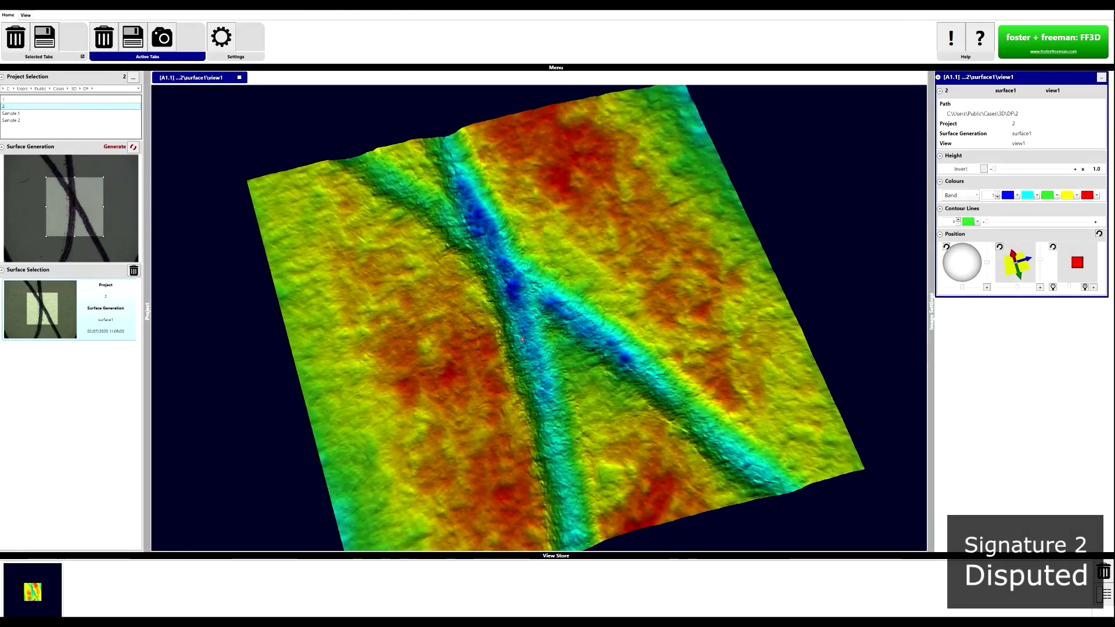
drag(506, 315, 484, 173)
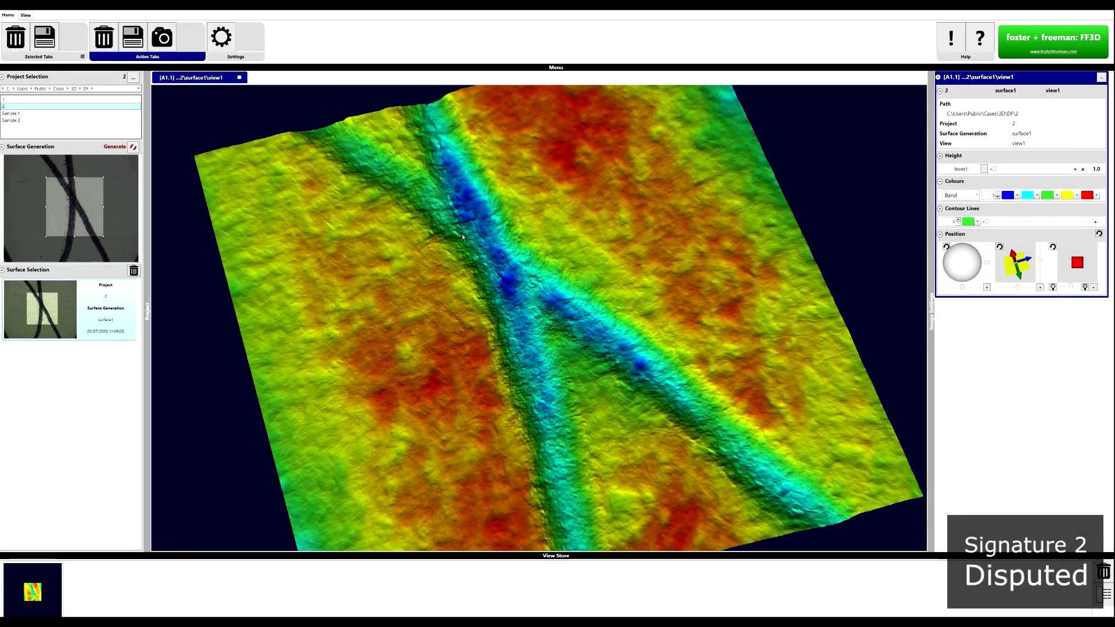
drag(489, 292, 668, 273)
Set the disputed surface's height to 1.4, then bring Sample 1's surface into a new view
click(995, 169)
drag(996, 172, 997, 172)
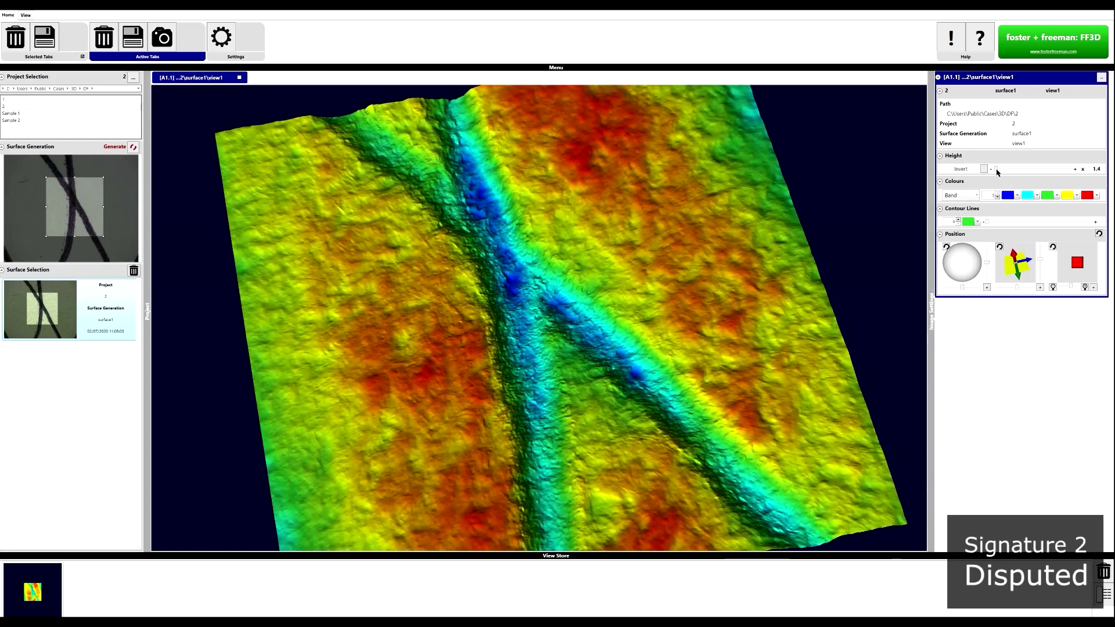
drag(657, 337, 646, 337)
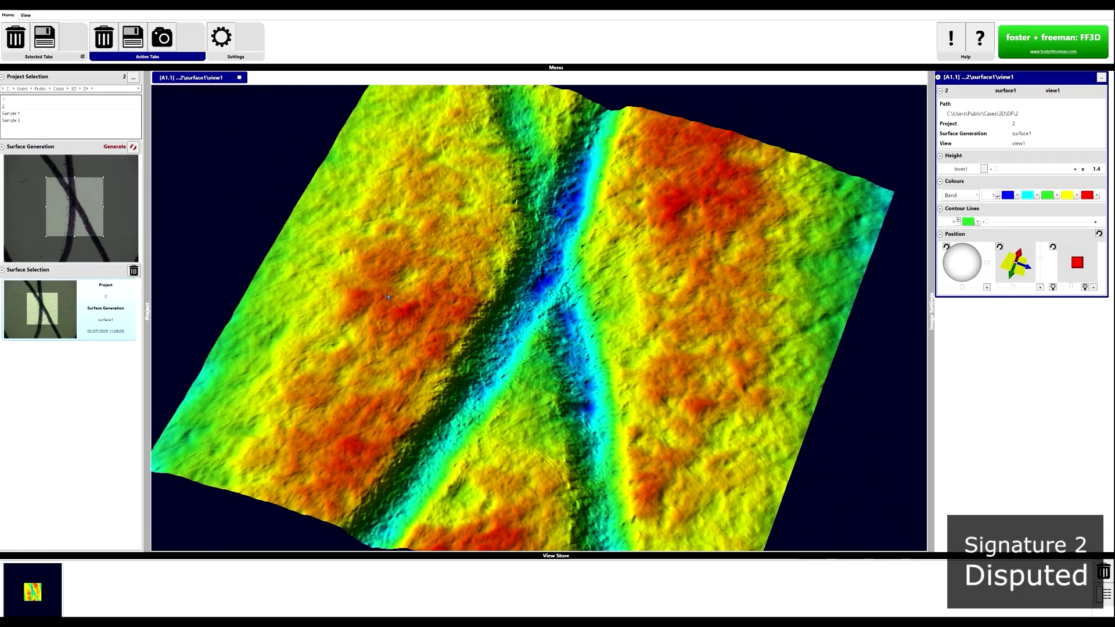
click(12, 113)
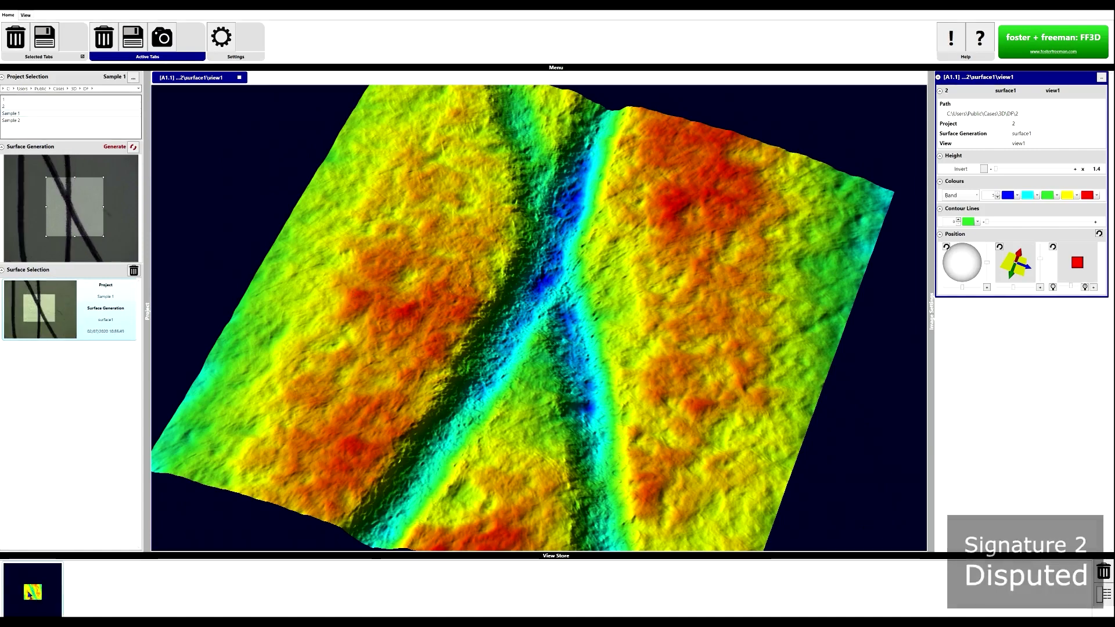
drag(64, 334, 376, 455)
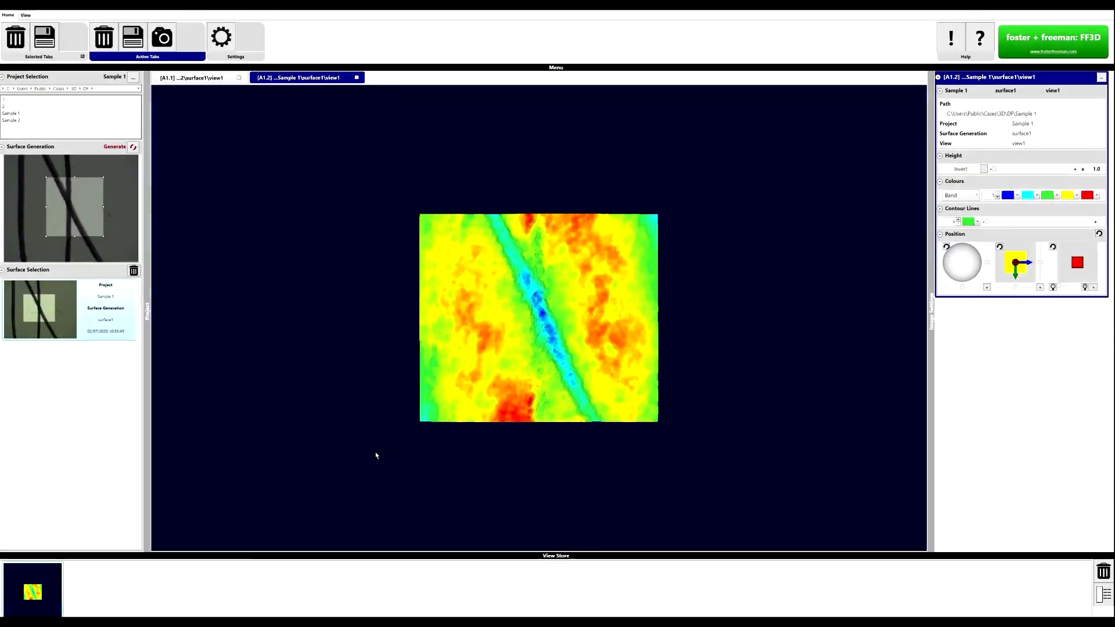
Arrange the two surfaces with the 1|2 tab layout and tilt the genuine one to match the disputed one
click(27, 15)
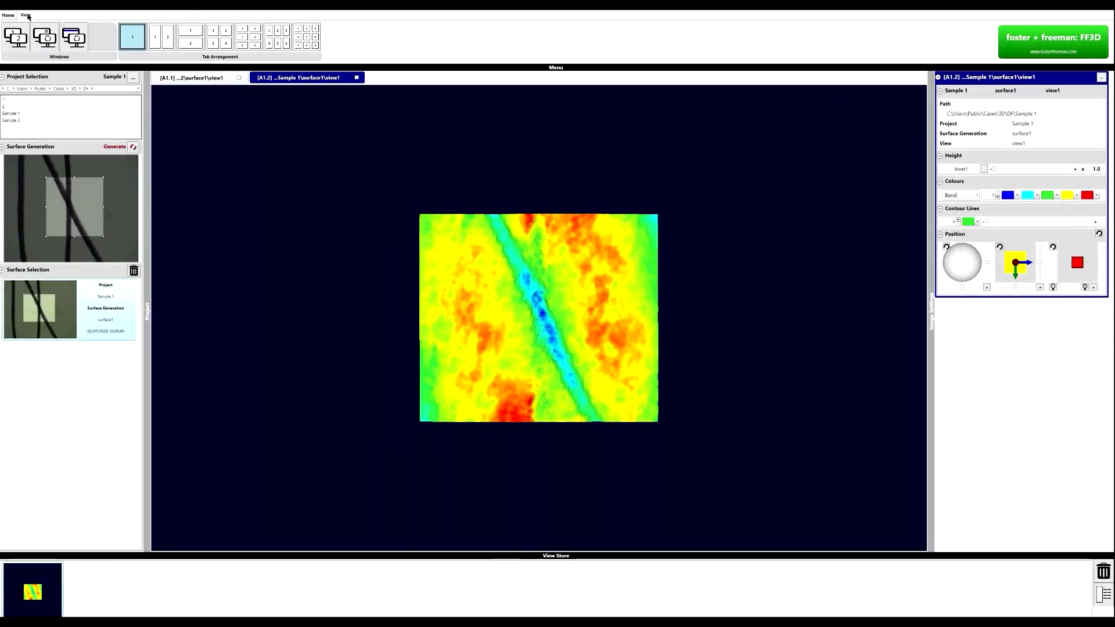
click(159, 42)
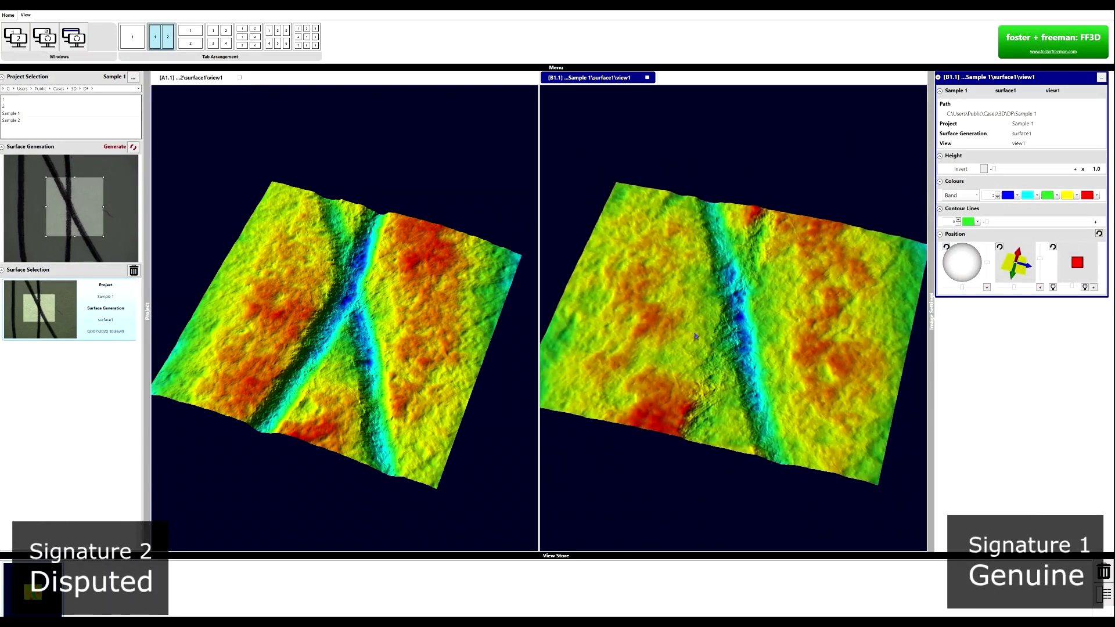
scroll(408, 364, up, 5)
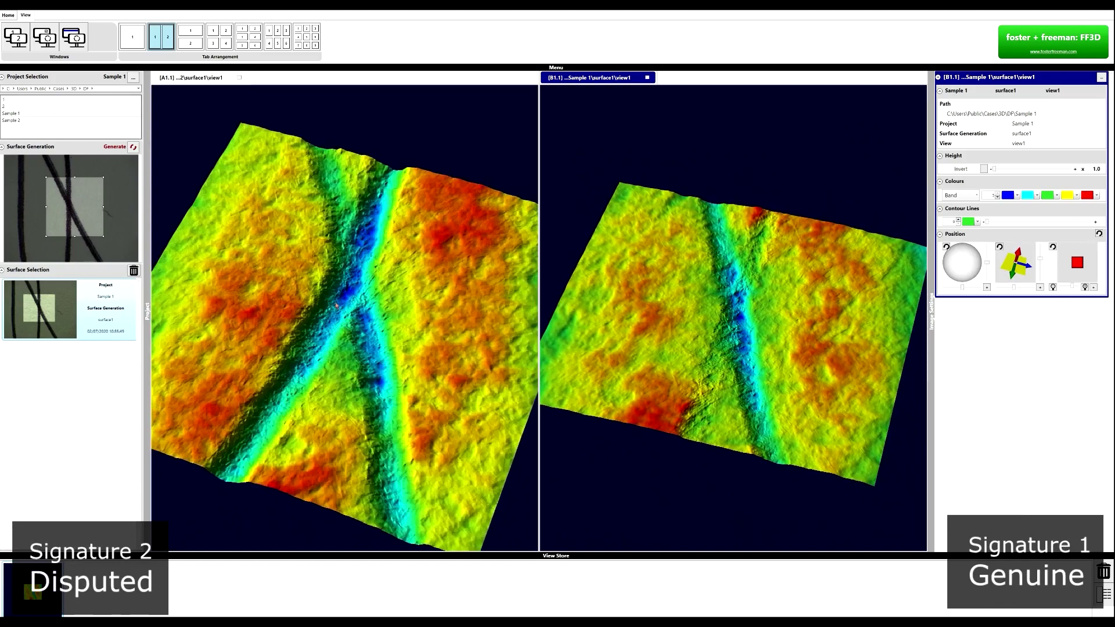
scroll(771, 341, up, 5)
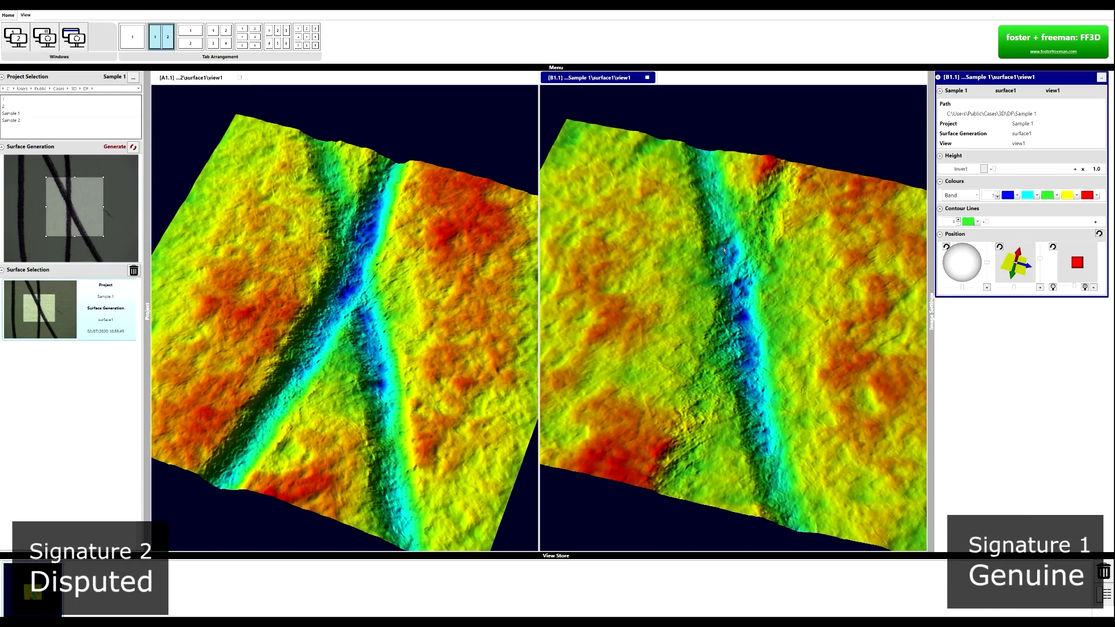
drag(716, 226, 748, 335)
drag(723, 293, 614, 356)
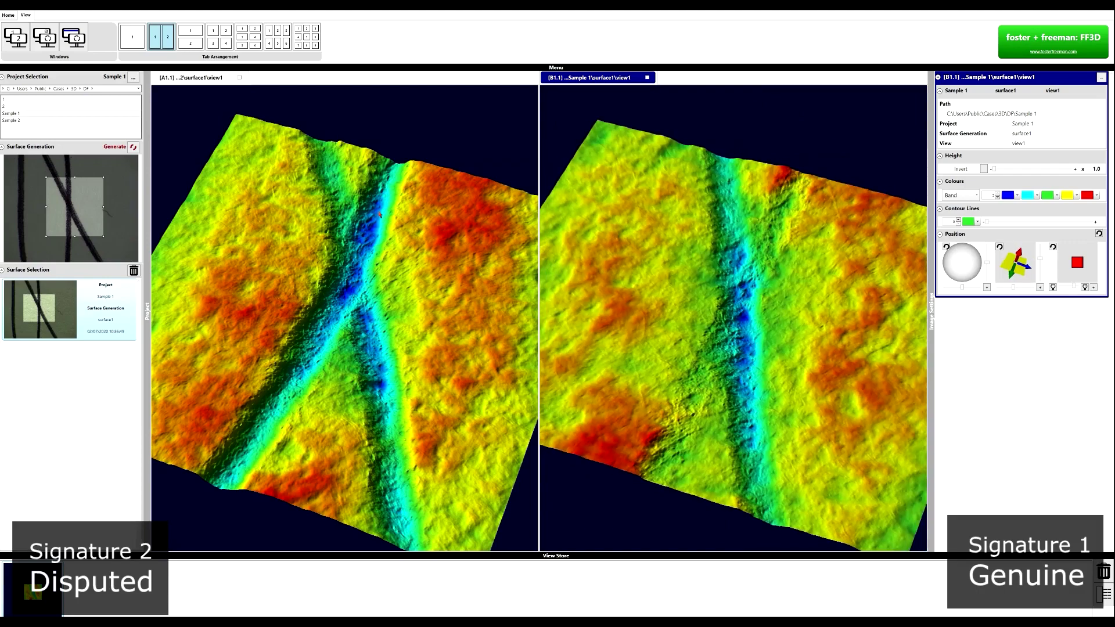